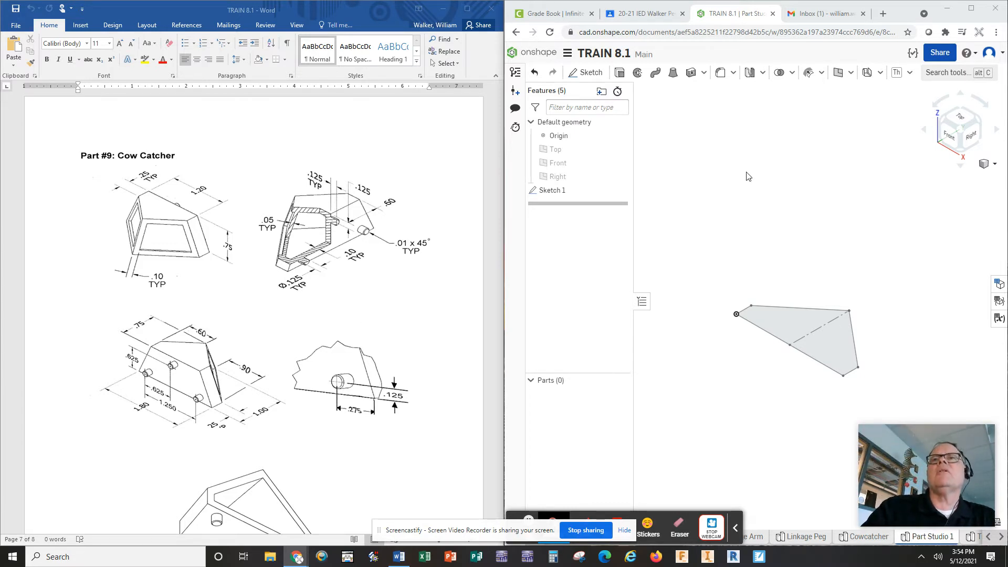
Create a plane offset 0.75 in above the face of the existing base sketch.
{"action": "left_click", "coordinate": [838, 73]}
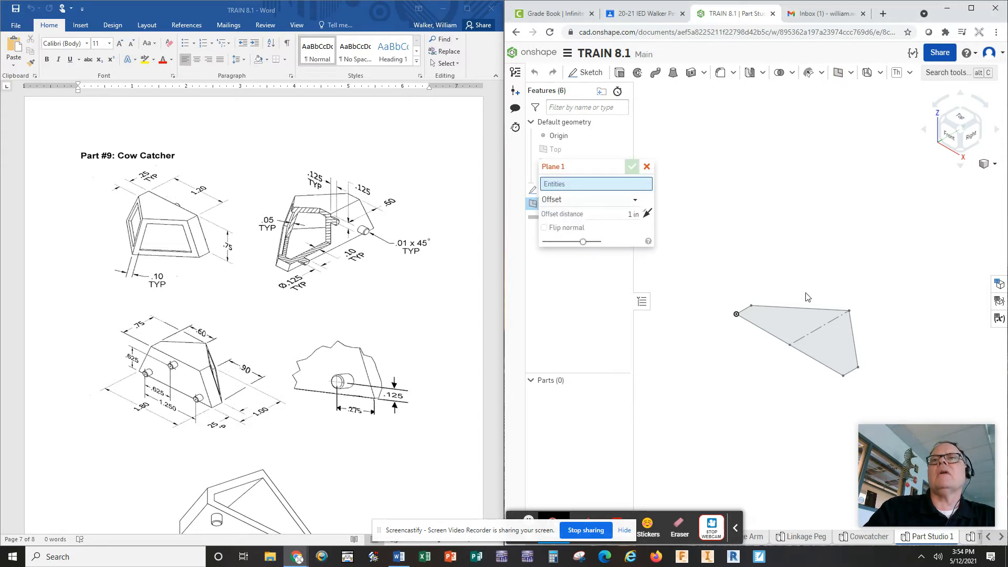
{"action": "left_click", "coordinate": [801, 318]}
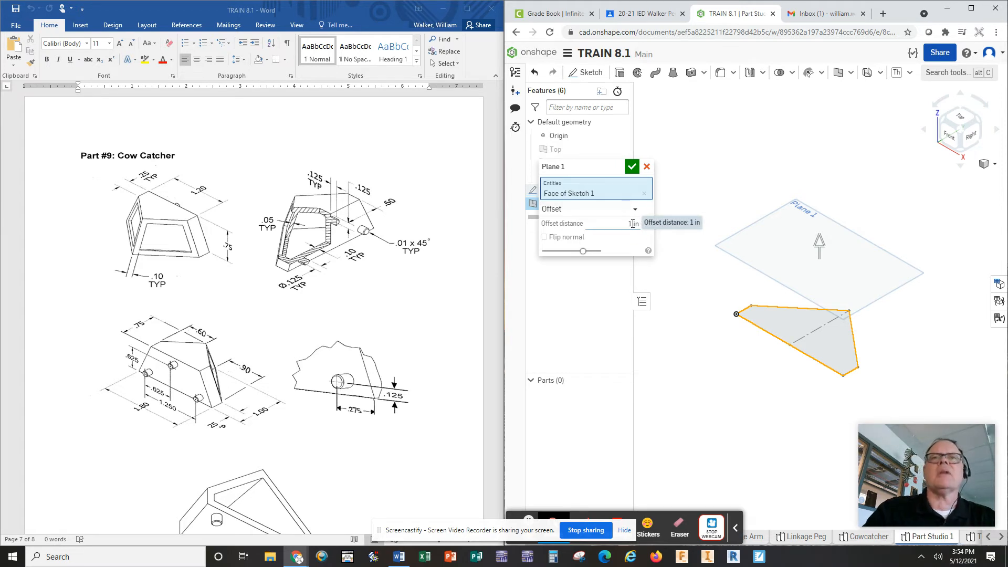
{"action": "left_click", "coordinate": [632, 224]}
{"action": "key", "text": "BackSpace"}
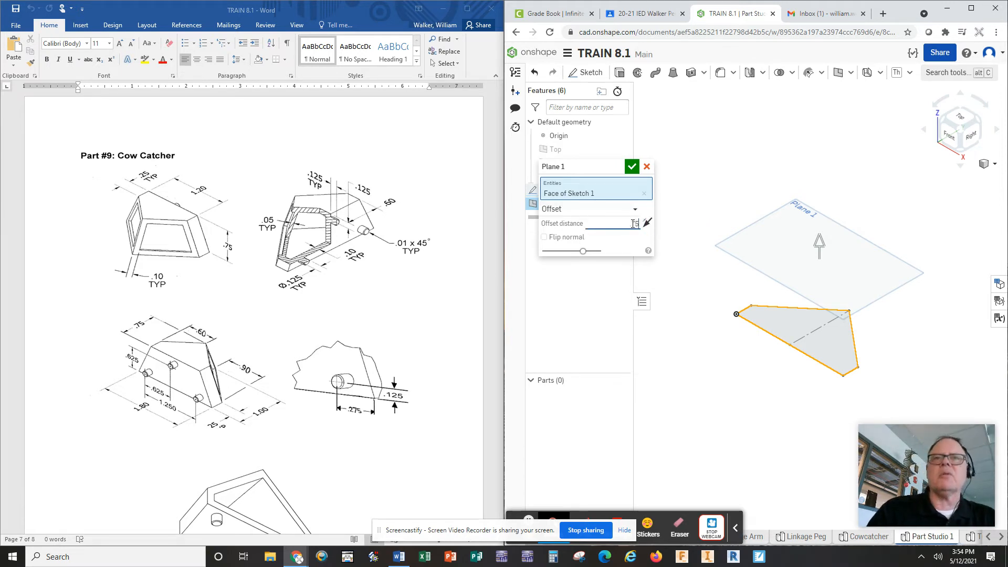
{"action": "type", "text": ".75"}
{"action": "key", "text": "Return"}
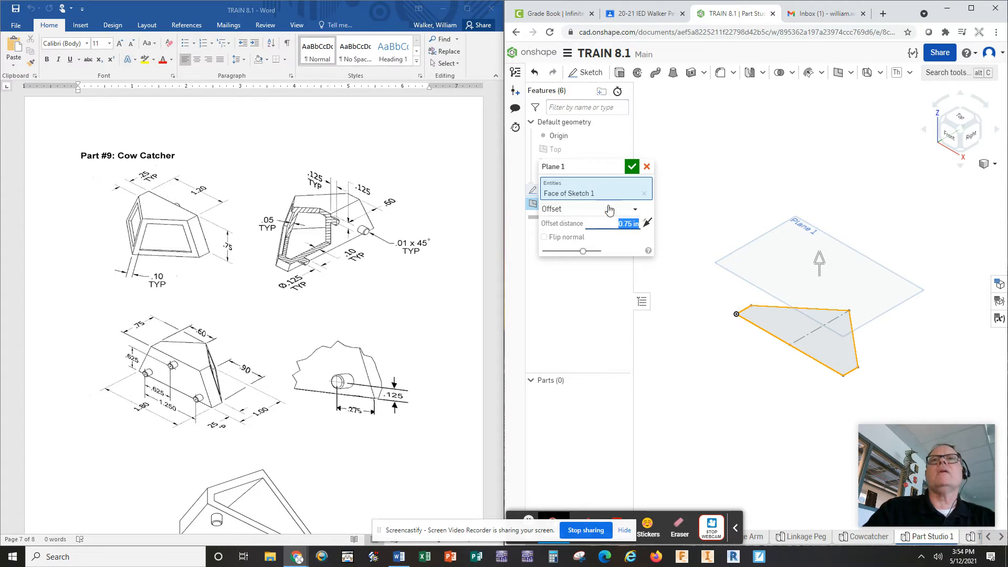
{"action": "left_click", "coordinate": [631, 167]}
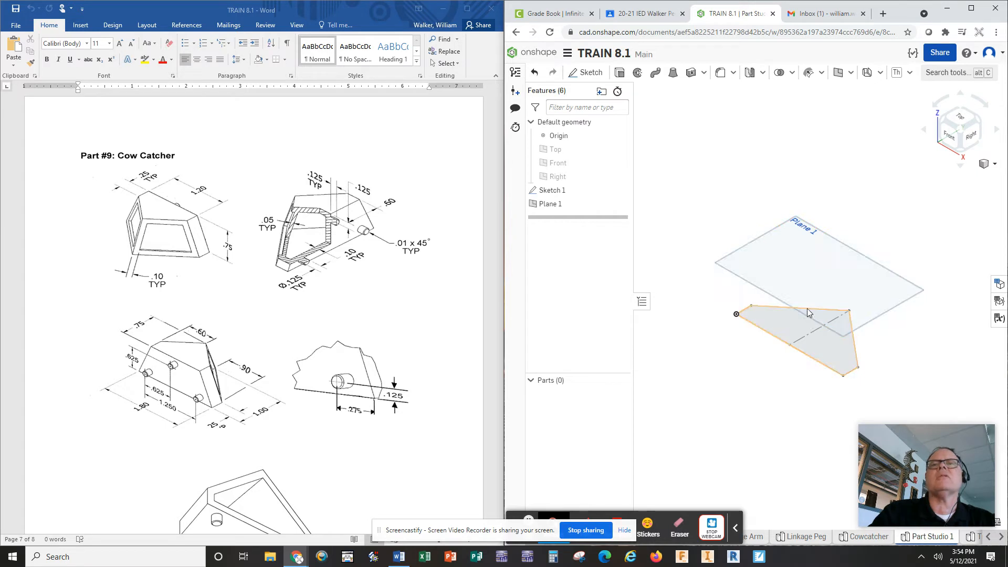
Start a new sketch on the offset plane and view it straight on.
{"action": "left_click", "coordinate": [591, 73]}
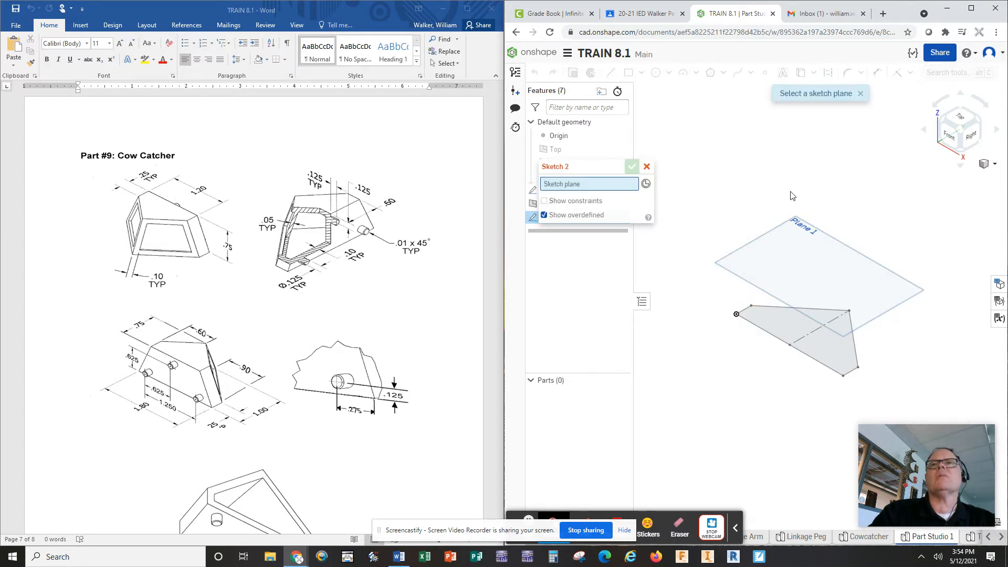
{"action": "left_click", "coordinate": [801, 225]}
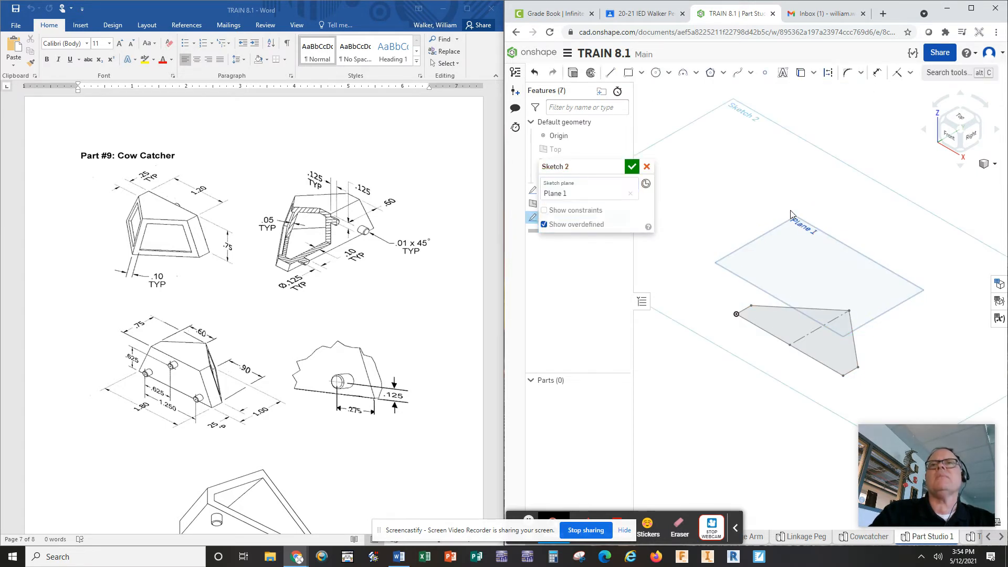
{"action": "key", "text": "n"}
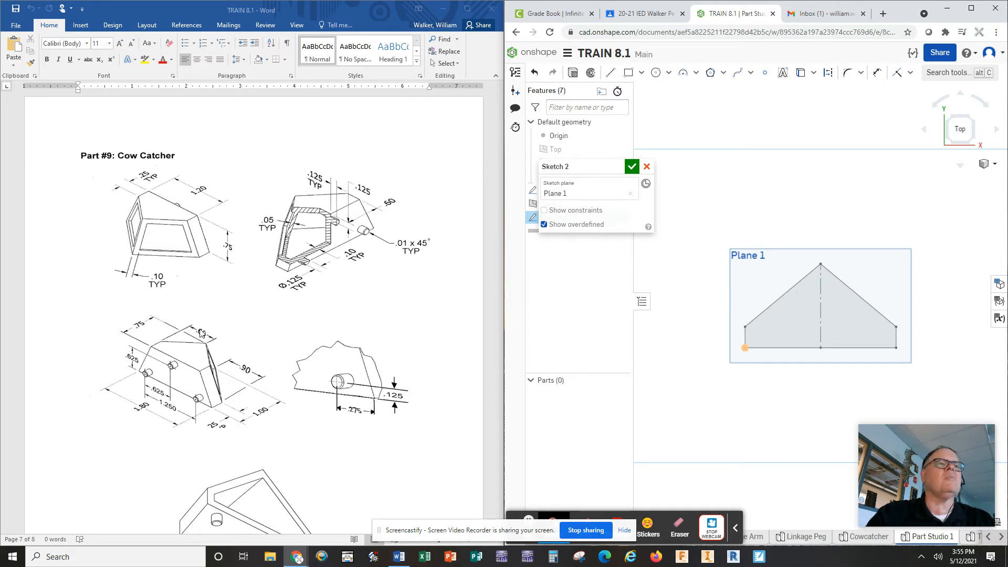
Draw a horizontal 0.3 in line from the origin along the base edge, continued by a 1.2 in line.
{"action": "left_click", "coordinate": [610, 73]}
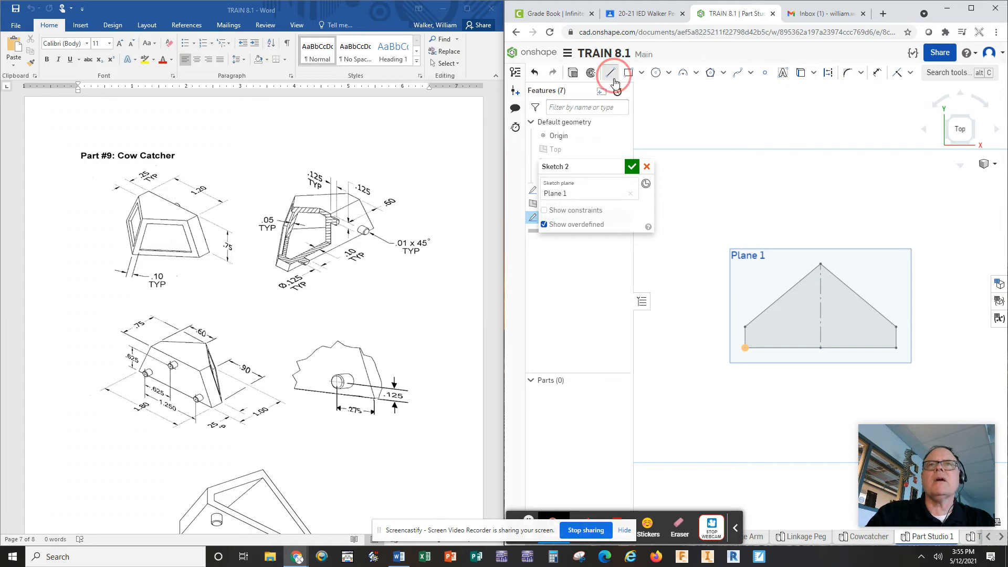
{"action": "left_click", "coordinate": [745, 348]}
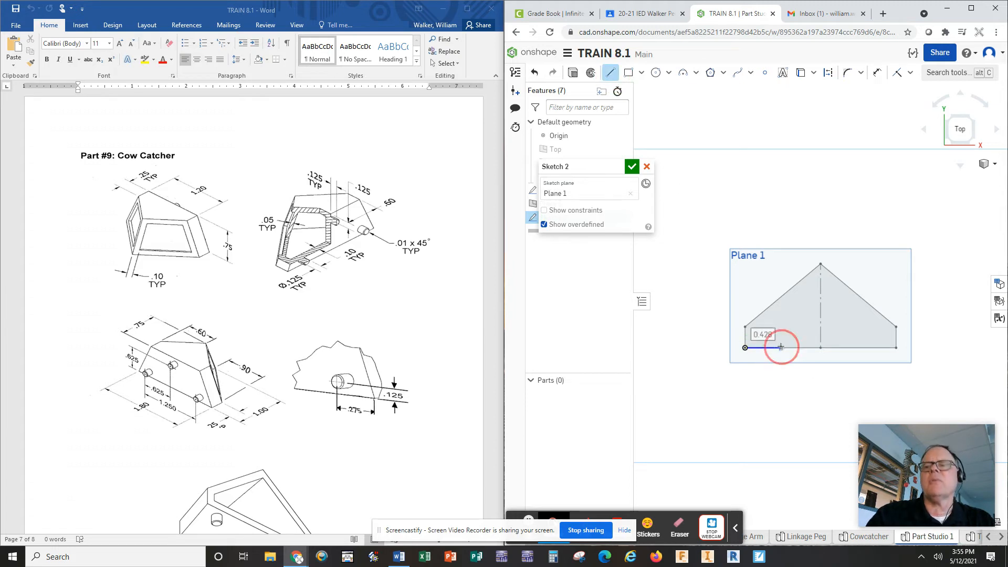
{"action": "type", "text": "0.3"}
{"action": "key", "text": "Return"}
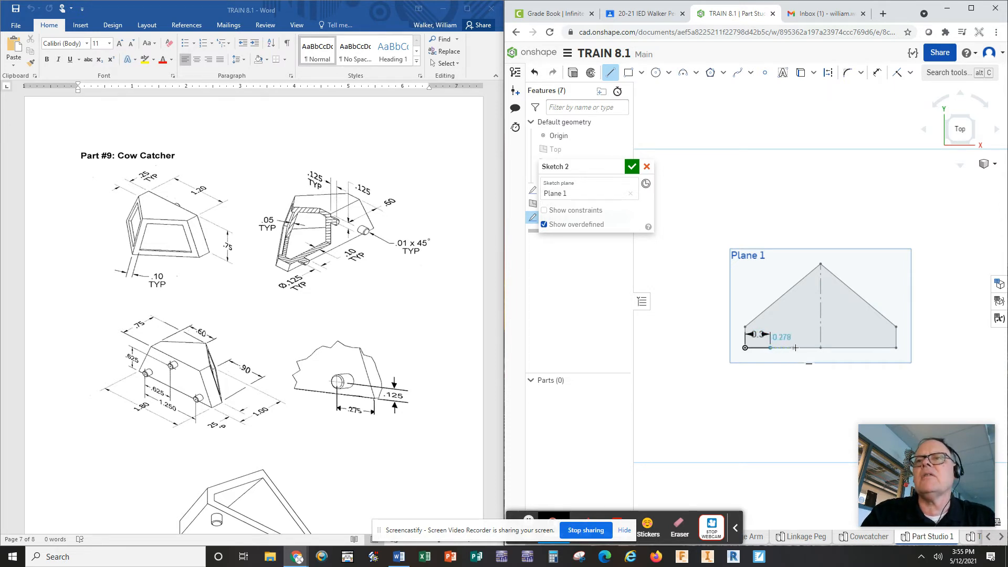
{"action": "left_click", "coordinate": [861, 345]}
{"action": "type", "text": "1.2"}
{"action": "key", "text": "Return"}
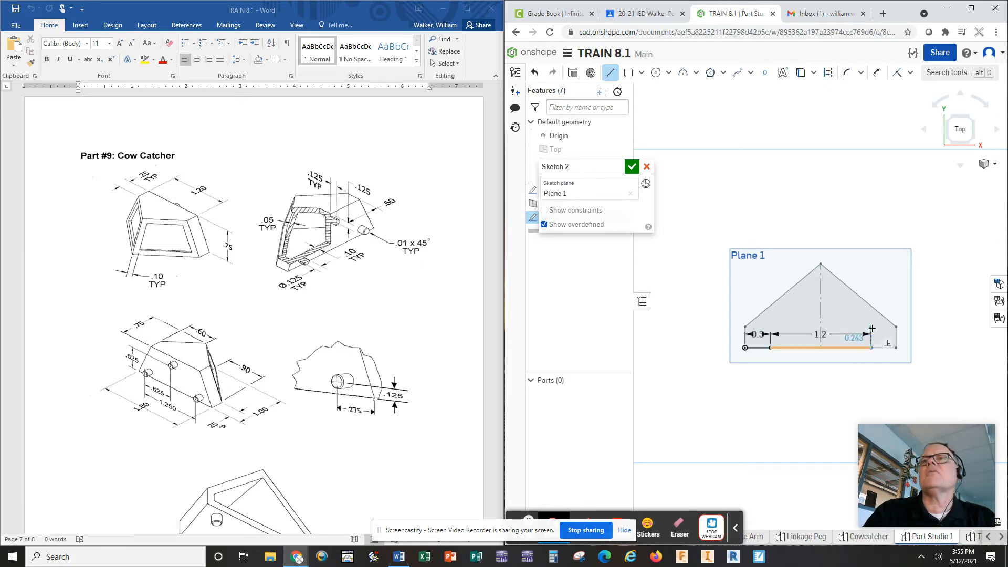
Draw a vertical 0.25 in line up from the right end of the 1.2 in baseline.
{"action": "left_click", "coordinate": [873, 327]}
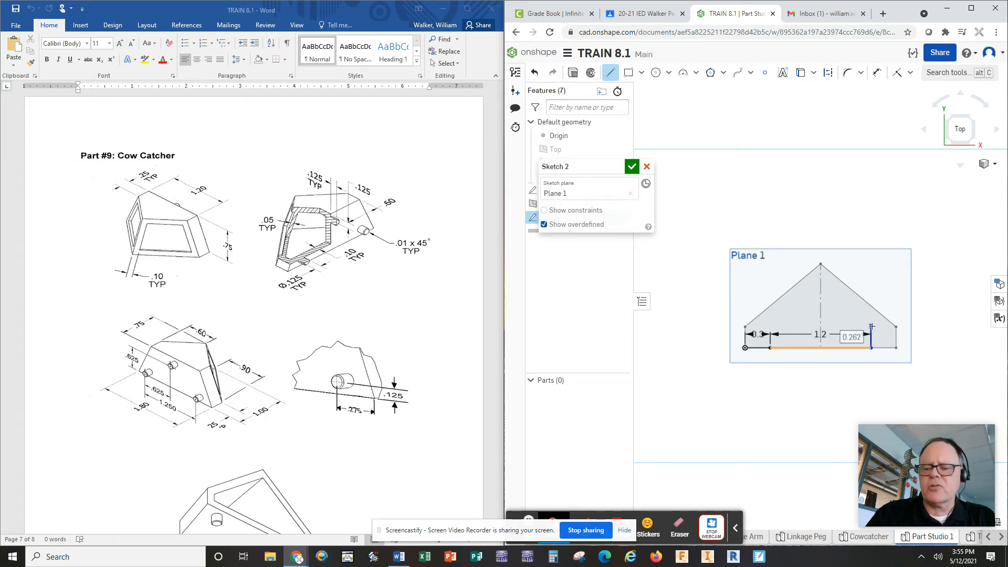
{"action": "type", "text": ".2"}
{"action": "key", "text": "Return"}
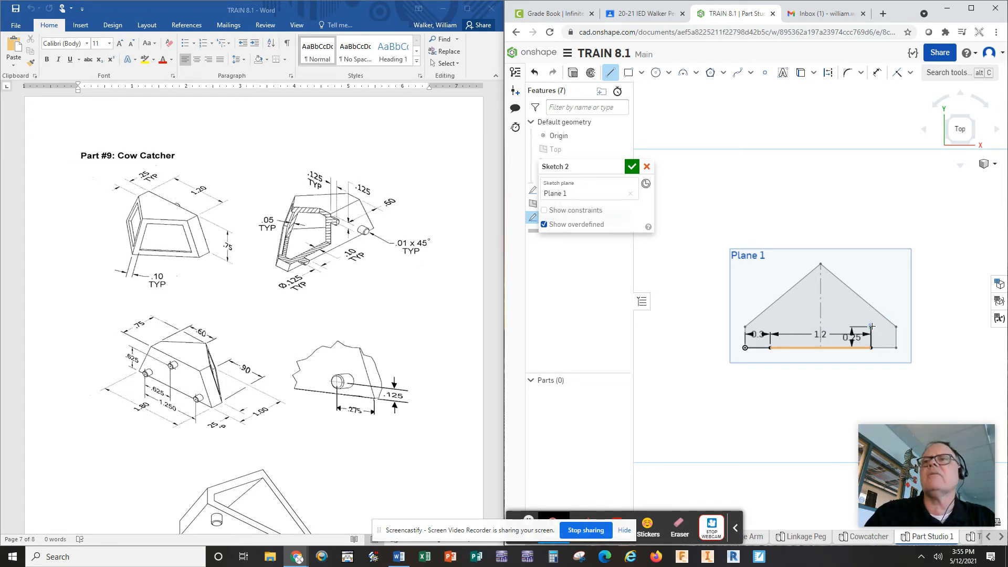
{"action": "left_click", "coordinate": [871, 326]}
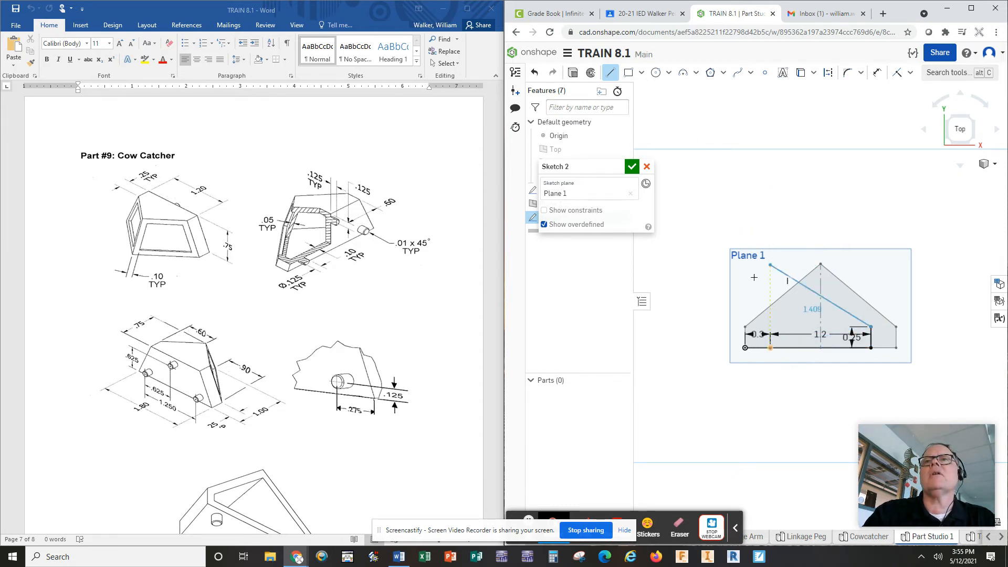
{"action": "left_click", "coordinate": [612, 74]}
Draw a vertical 0.25 in line up from the left end of the 1.2 in baseline.
{"action": "left_click", "coordinate": [616, 77]}
{"action": "left_click", "coordinate": [769, 346]}
{"action": "left_click", "coordinate": [771, 325]}
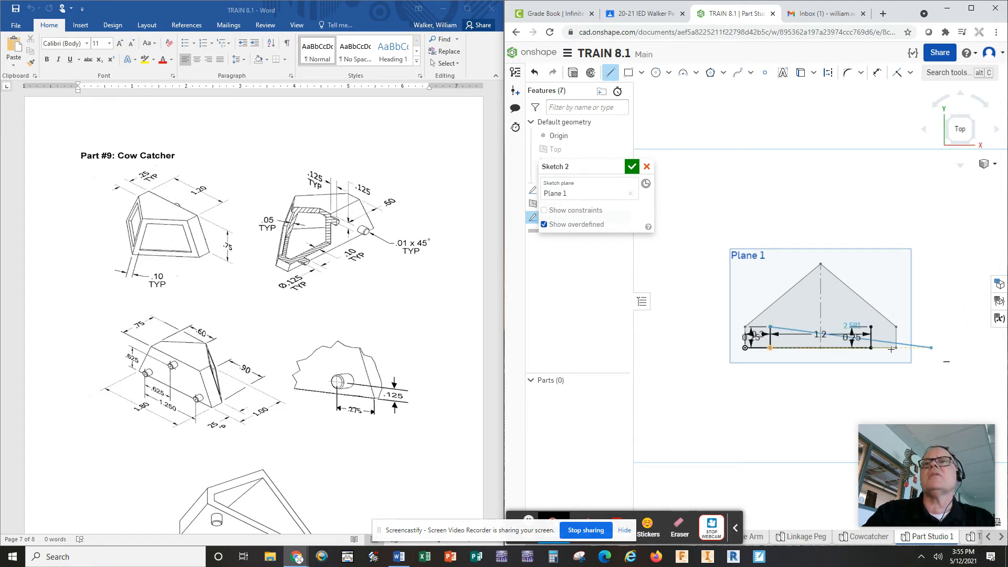
{"action": "left_click", "coordinate": [872, 347]}
{"action": "left_click", "coordinate": [610, 72]}
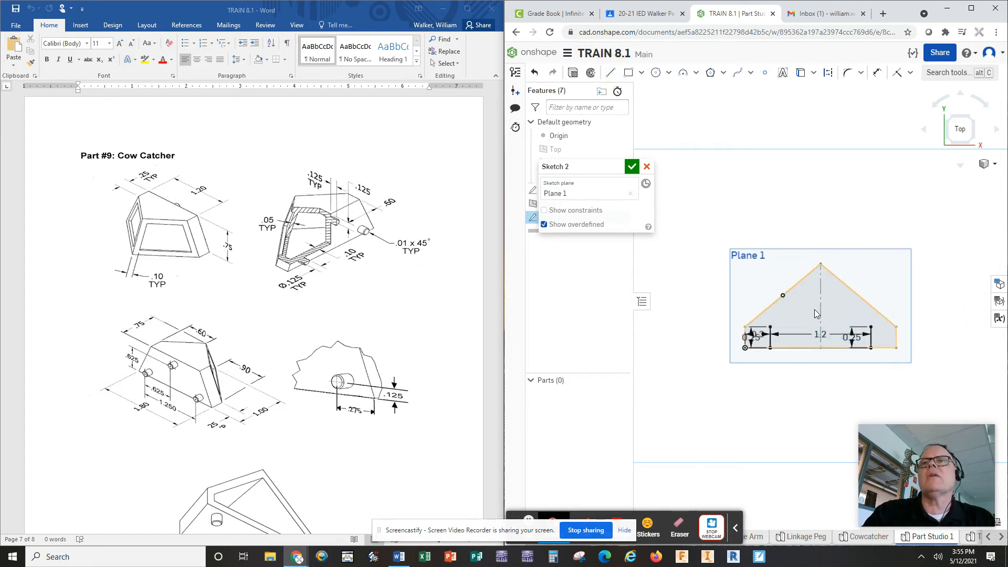
Draw a vertical 0.75 in line up from the baseline's midpoint and convert it to construction geometry.
{"action": "scroll", "coordinate": [814, 310], "scroll_direction": "up", "scroll_amount": 3}
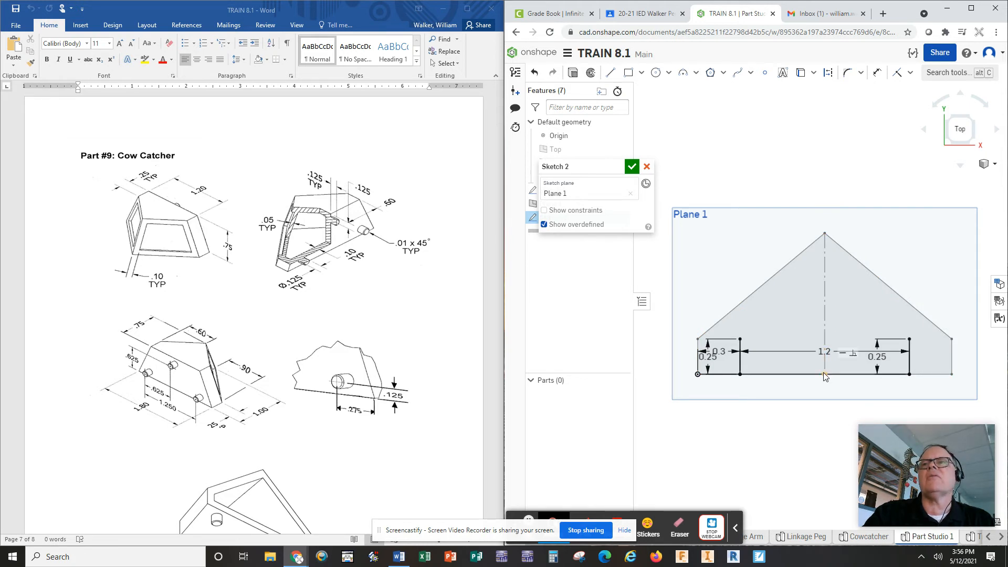
{"action": "left_click", "coordinate": [610, 73]}
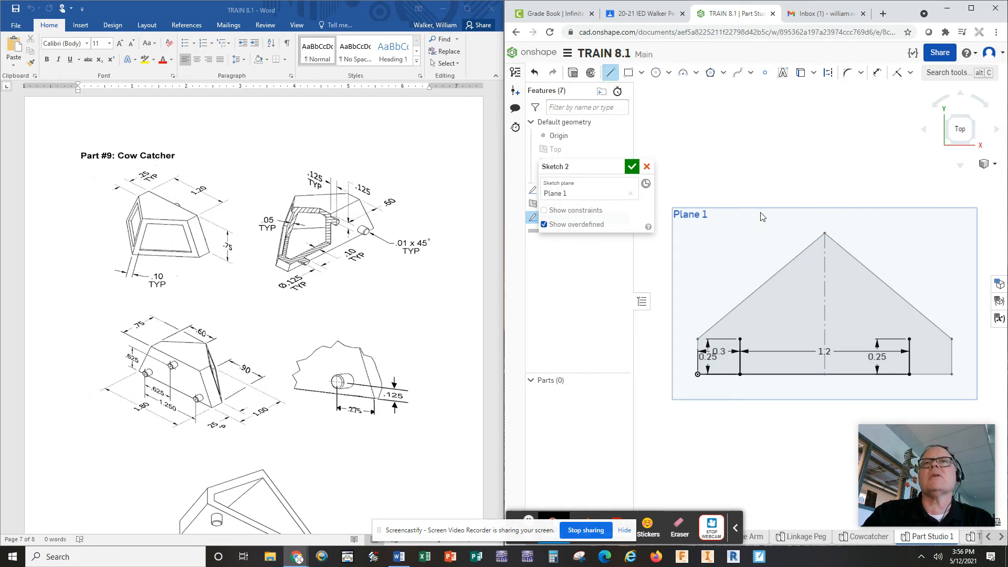
{"action": "left_click", "coordinate": [825, 374]}
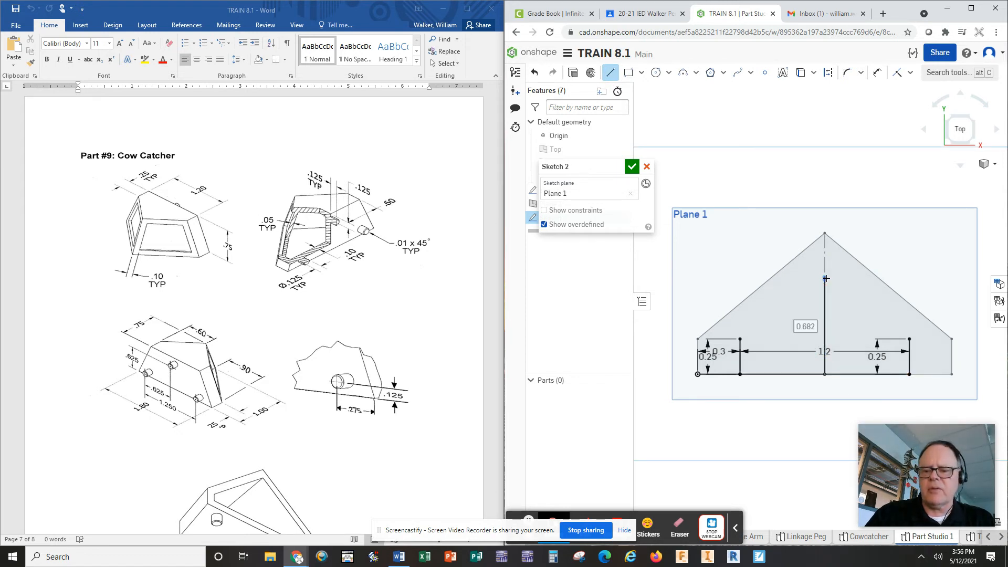
{"action": "left_click", "coordinate": [826, 279]}
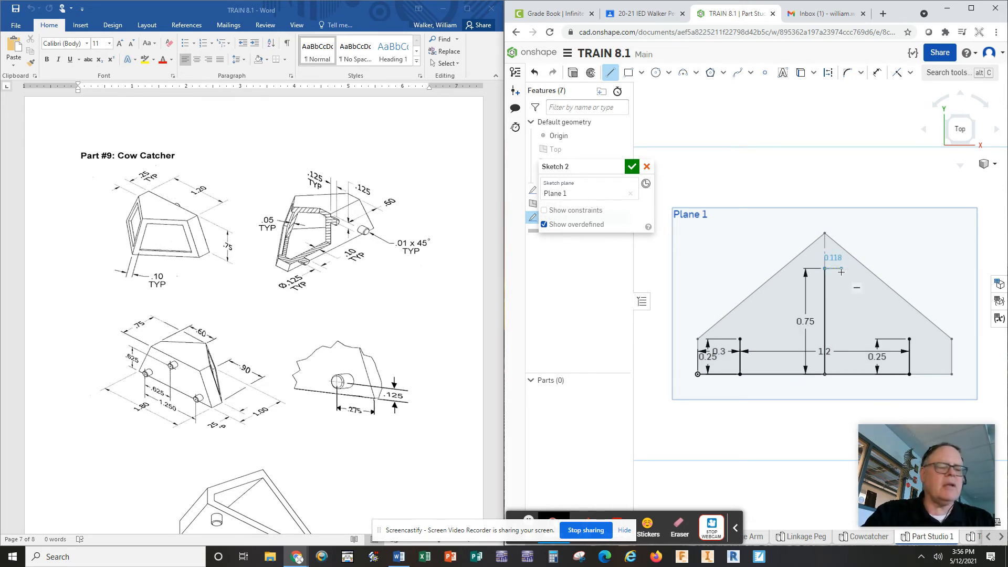
{"action": "left_click", "coordinate": [610, 72]}
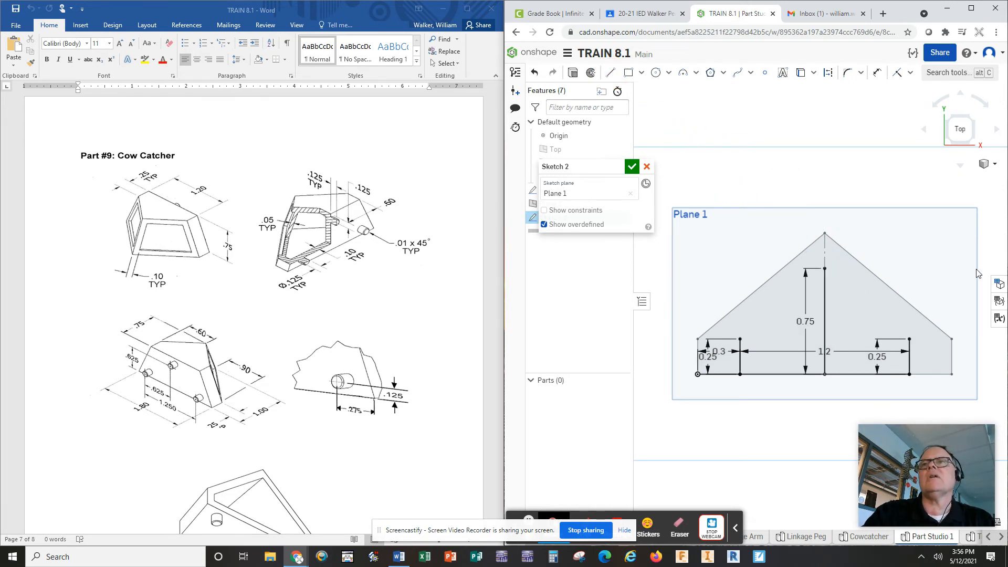
{"action": "right_click", "coordinate": [827, 299]}
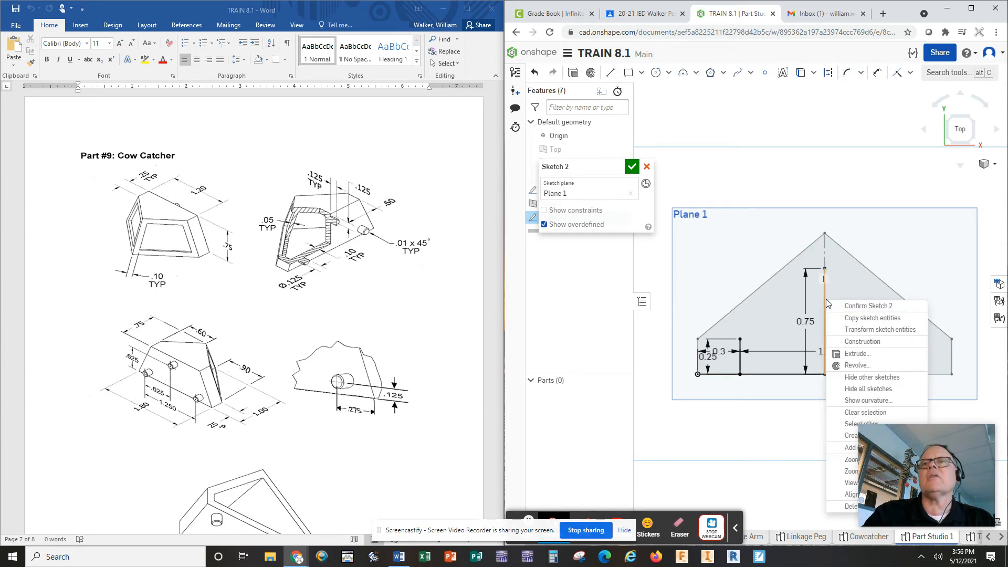
{"action": "left_click", "coordinate": [873, 343]}
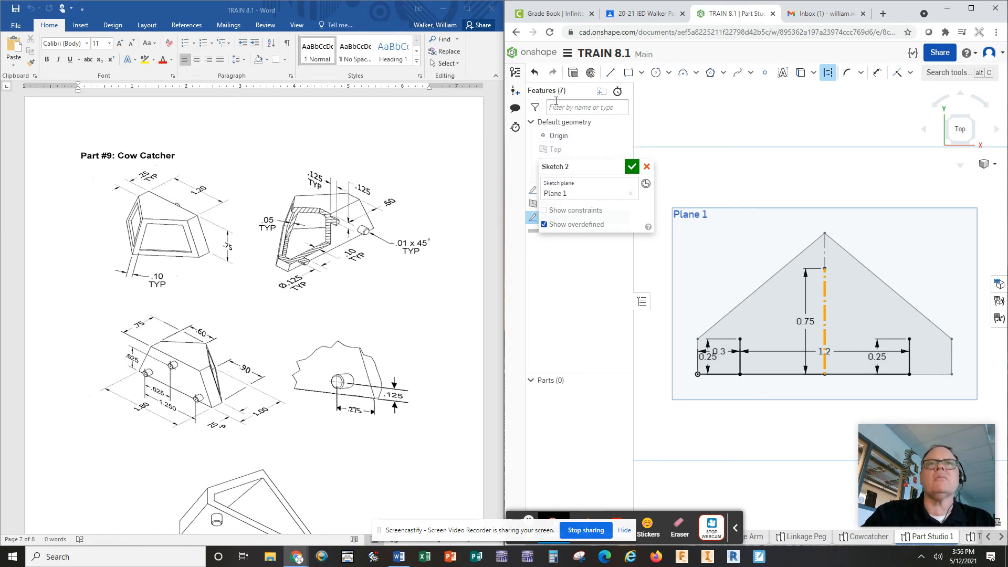
{"action": "left_click", "coordinate": [610, 71]}
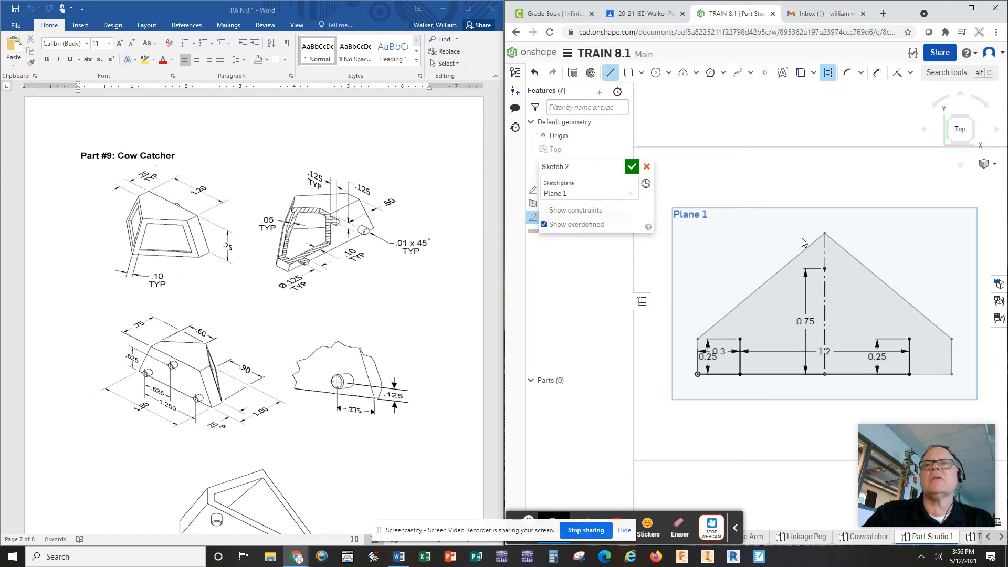
{"action": "left_click", "coordinate": [825, 269]}
{"action": "left_click", "coordinate": [740, 340]}
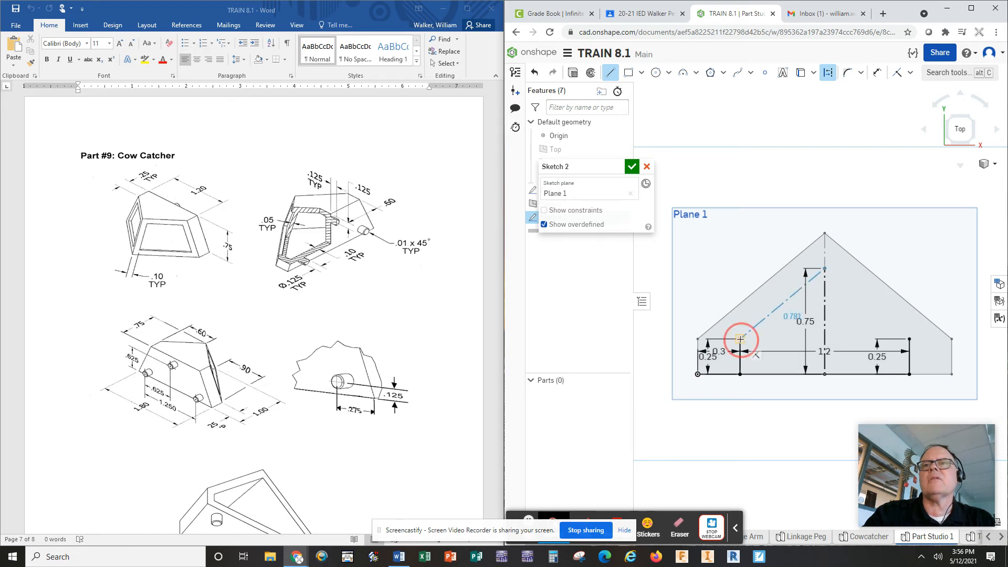
{"action": "right_click", "coordinate": [789, 300]}
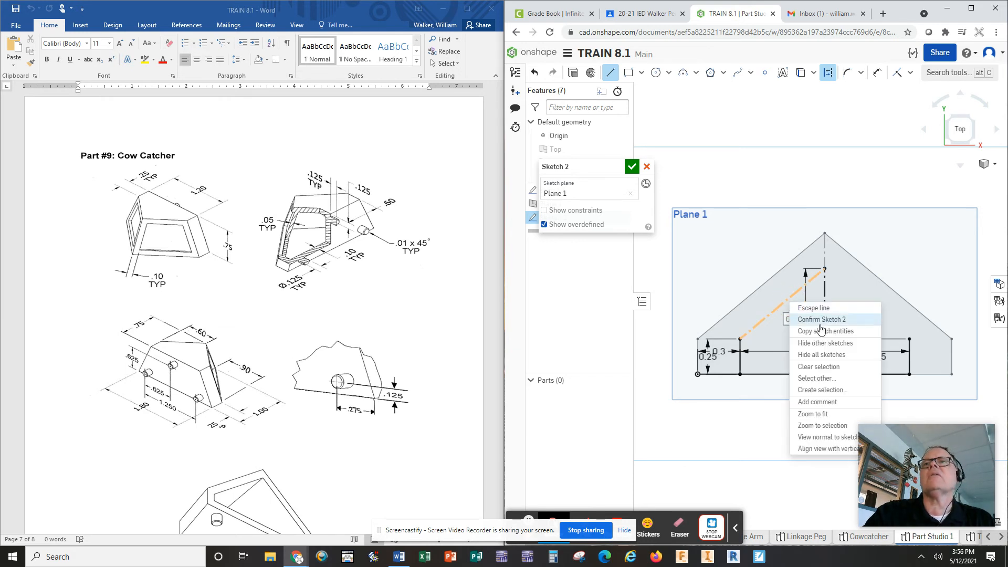
{"action": "left_click", "coordinate": [802, 307]}
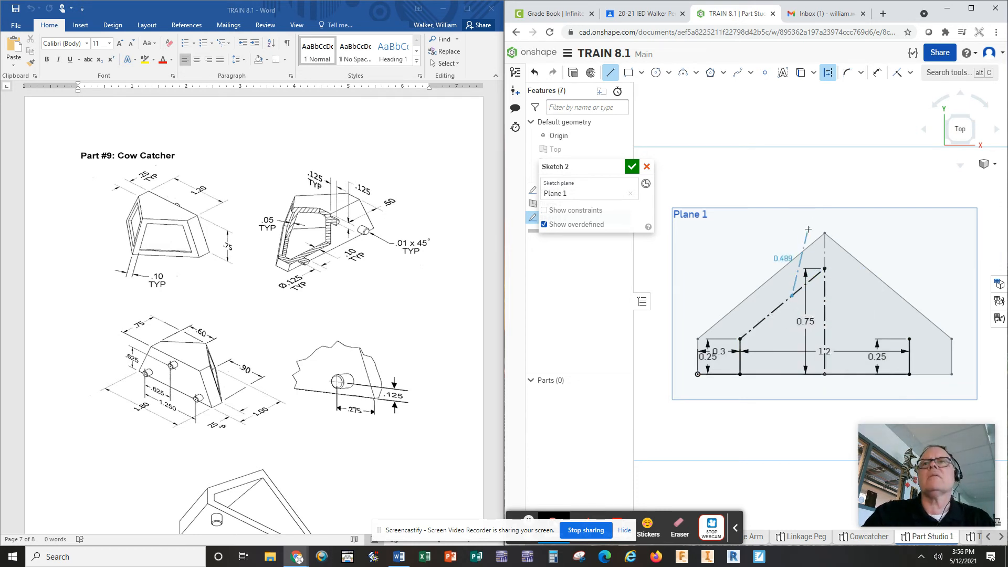
{"action": "left_click", "coordinate": [610, 72]}
{"action": "left_click", "coordinate": [783, 313]}
{"action": "left_click", "coordinate": [783, 313]}
{"action": "key", "text": "Delete"}
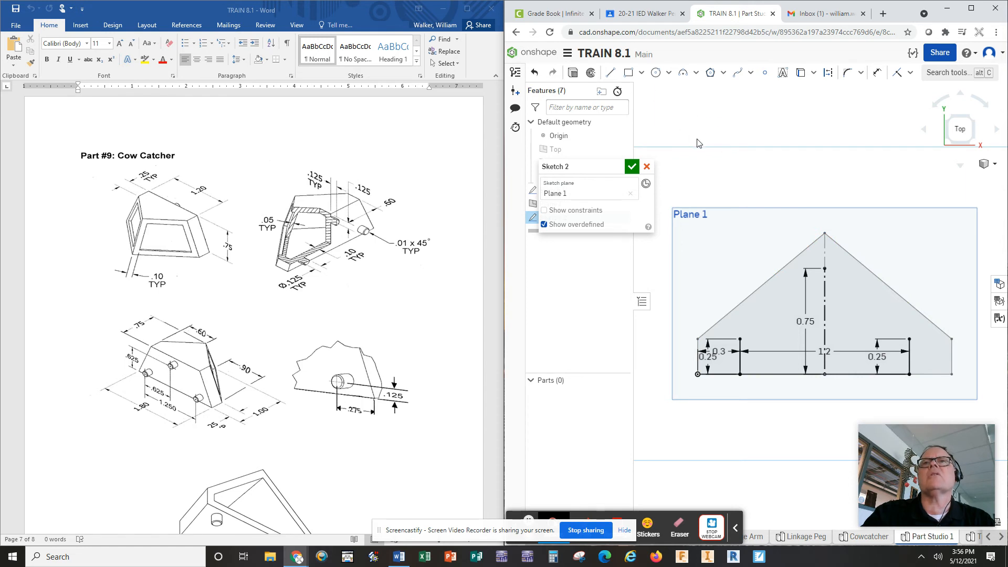
Draw two solid slanted lines joining the tops of both 0.25 in verticals to the top of the 0.75 in centerline.
{"action": "left_click", "coordinate": [610, 72]}
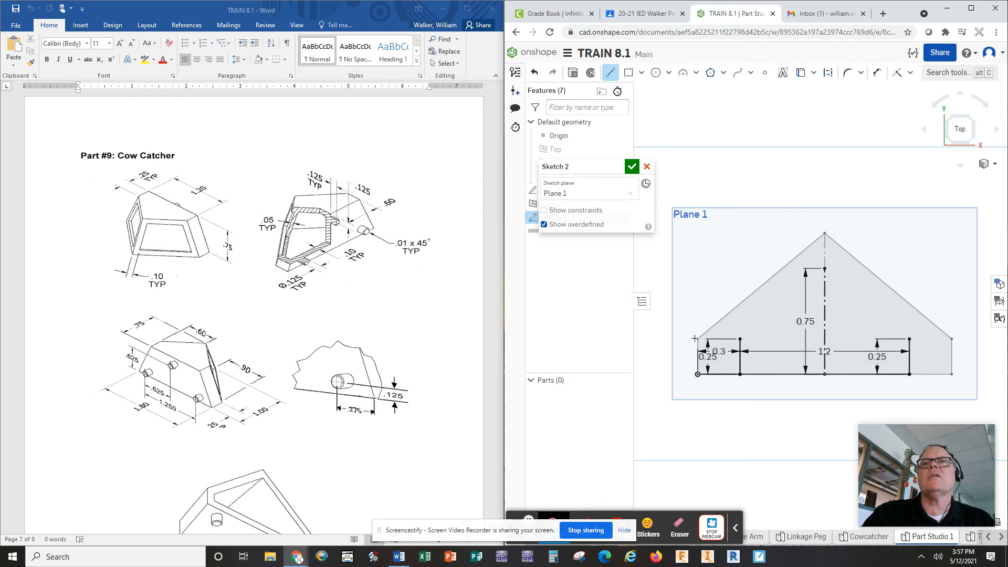
{"action": "left_click", "coordinate": [739, 339]}
{"action": "left_click", "coordinate": [824, 269]}
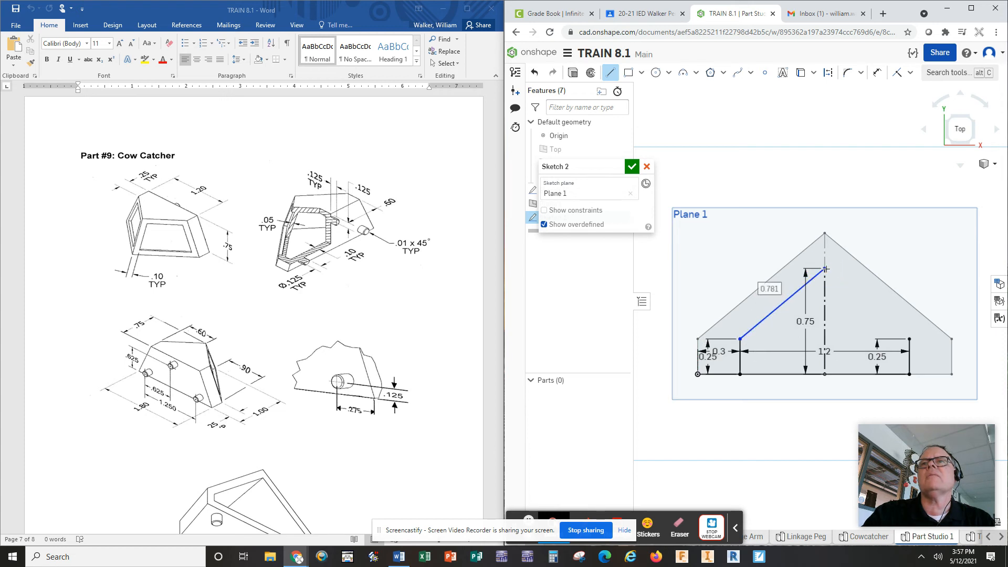
{"action": "left_click", "coordinate": [910, 338]}
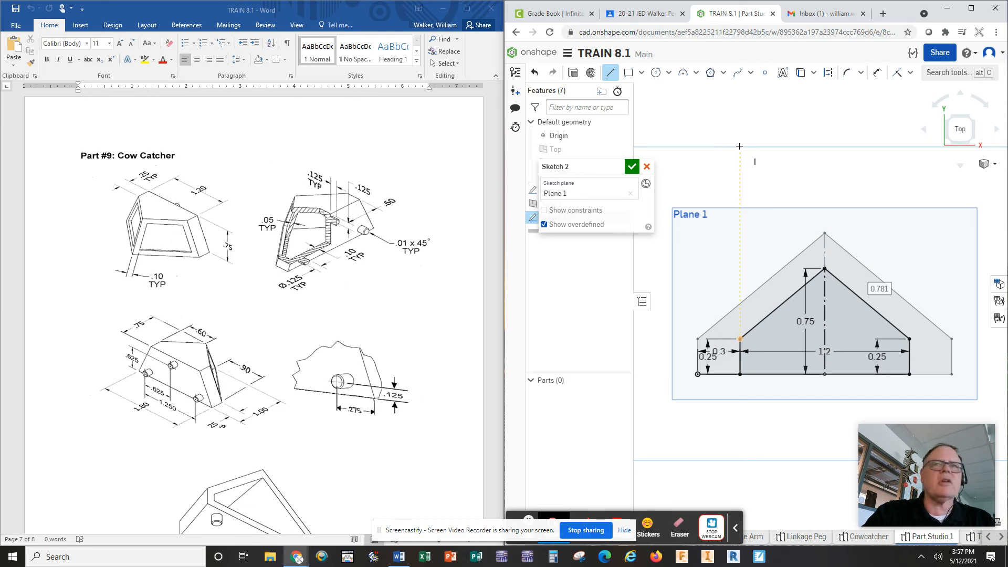
{"action": "left_click", "coordinate": [705, 124]}
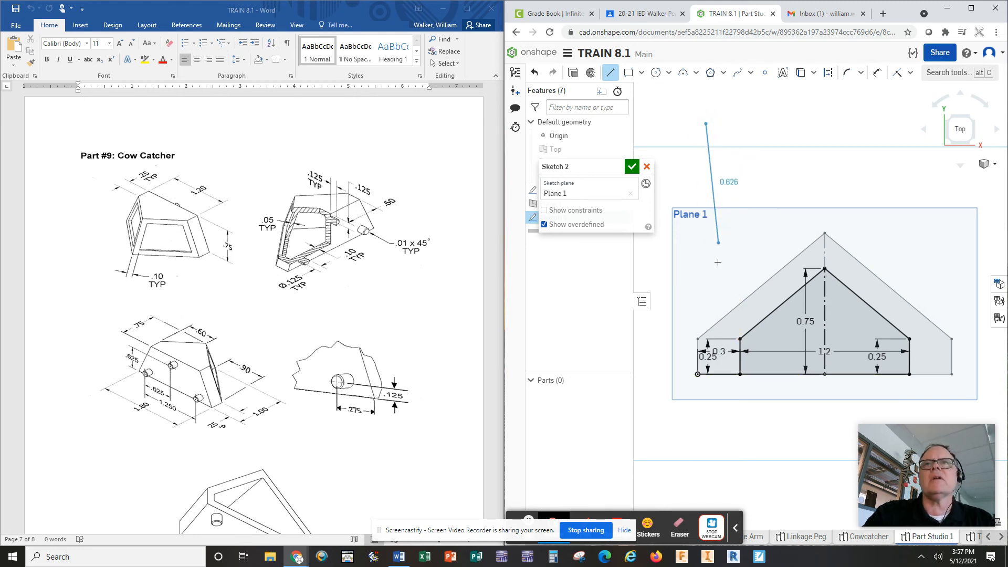
{"action": "left_click", "coordinate": [610, 72]}
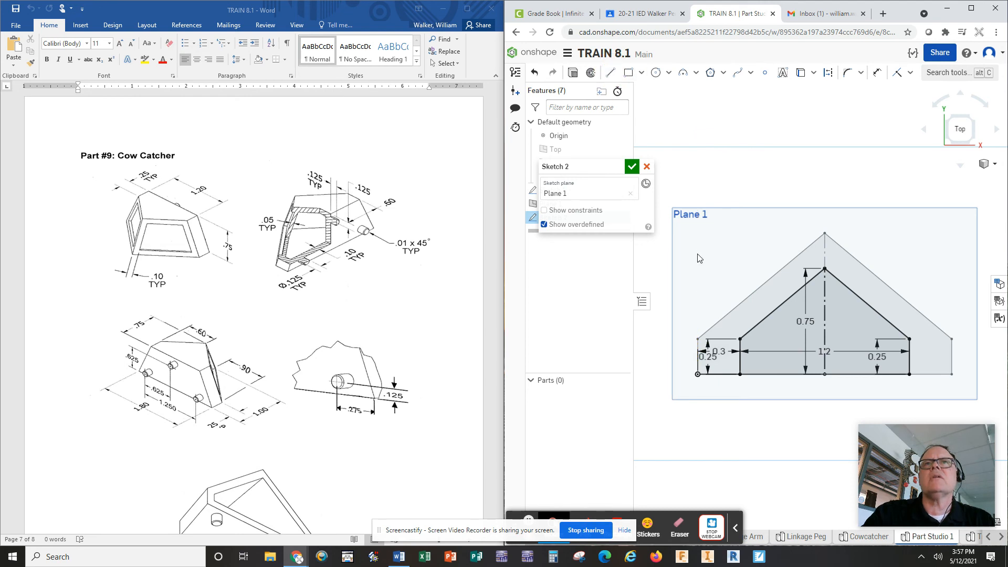
Delete the short 0.3 in line between the origin and the 1.2 in baseline, and finish the upper sketch.
{"action": "left_click", "coordinate": [719, 374]}
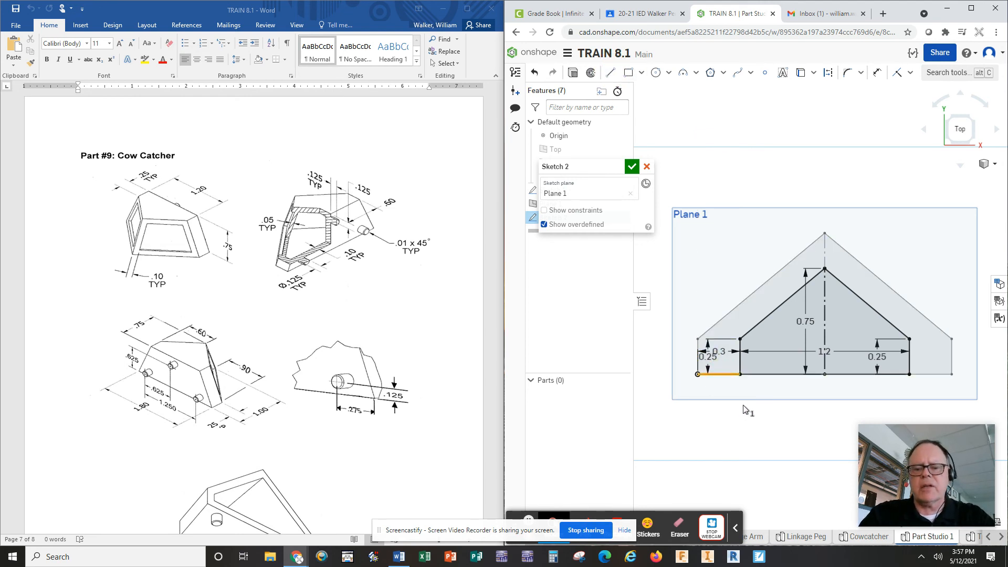
{"action": "key", "text": "Delete"}
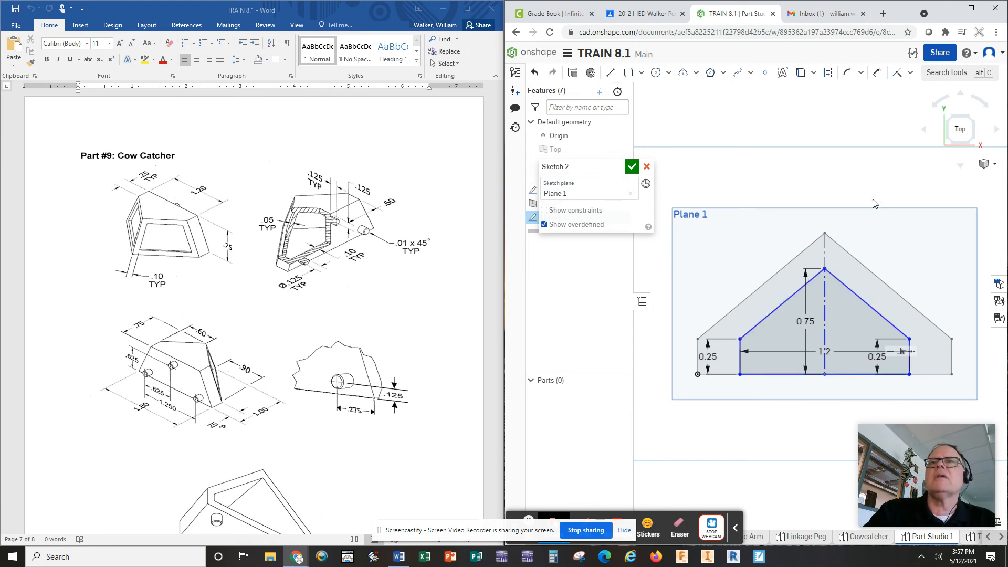
{"action": "left_click", "coordinate": [632, 166]}
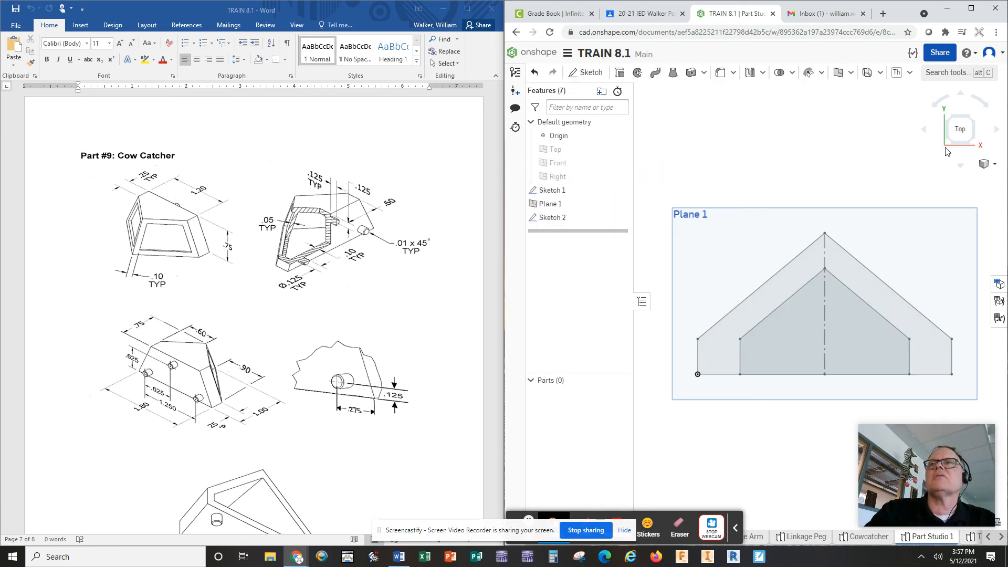
Loft a new solid from the base sketch's face to the smaller upper sketch's face, and hide Plane 1.
{"action": "left_click", "coordinate": [986, 164]}
{"action": "left_click", "coordinate": [944, 181]}
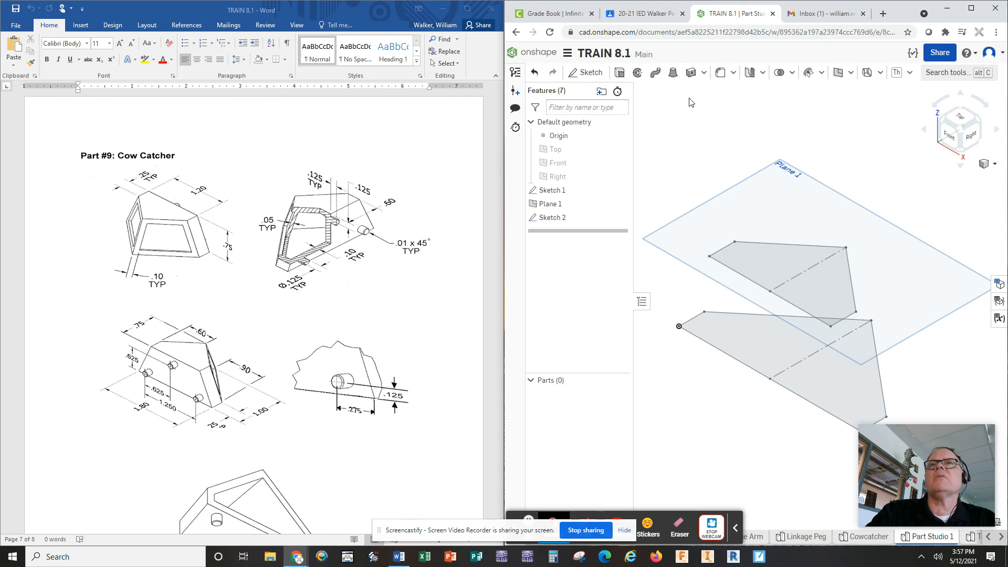
{"action": "left_click", "coordinate": [672, 76]}
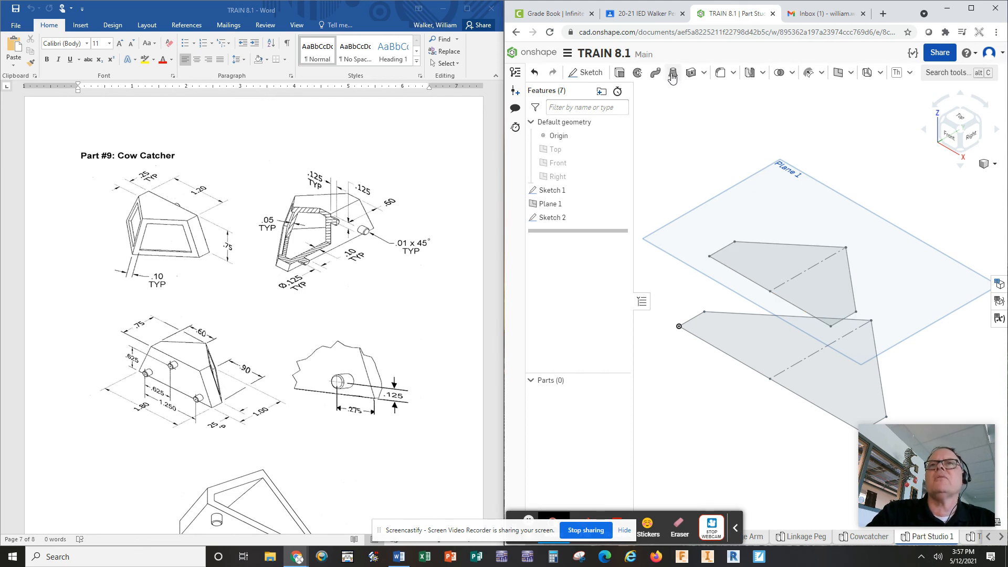
{"action": "left_click", "coordinate": [722, 318]}
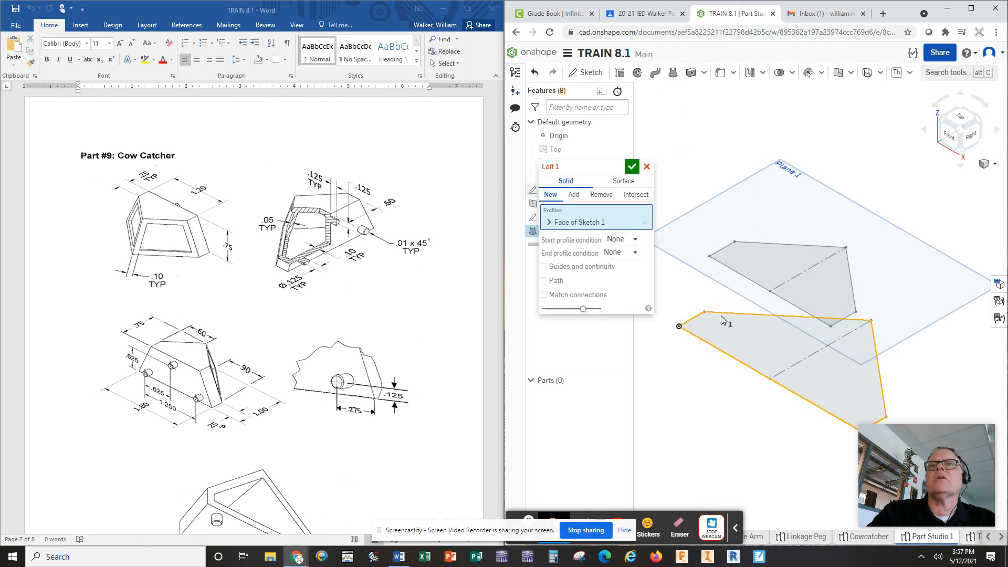
{"action": "left_click", "coordinate": [757, 245]}
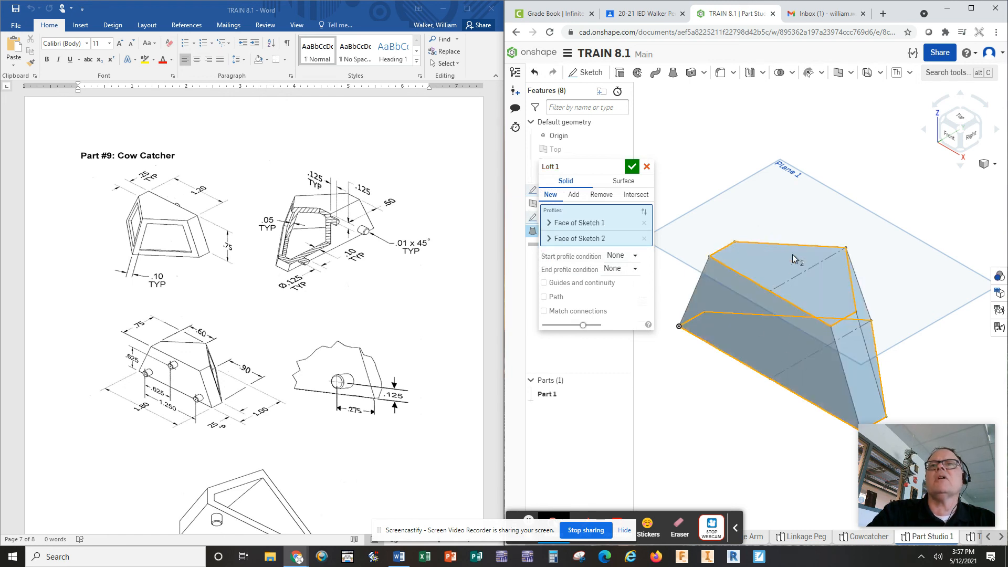
{"action": "left_click", "coordinate": [632, 166]}
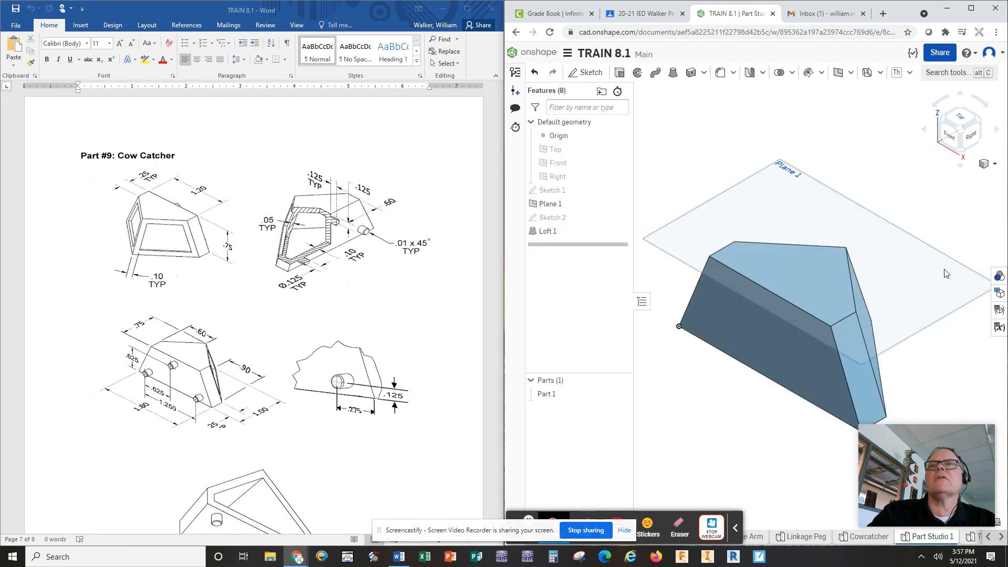
{"action": "left_click", "coordinate": [620, 204]}
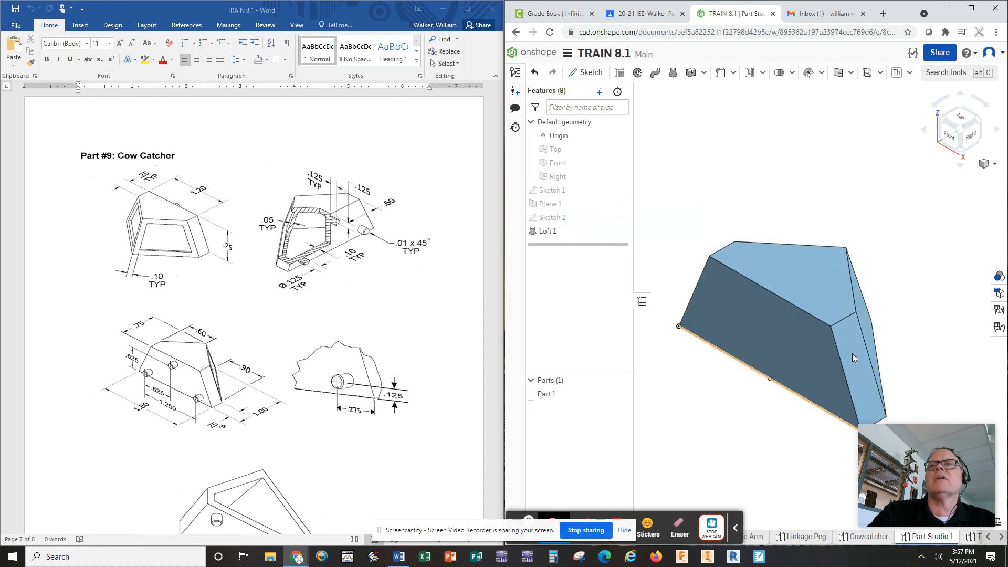